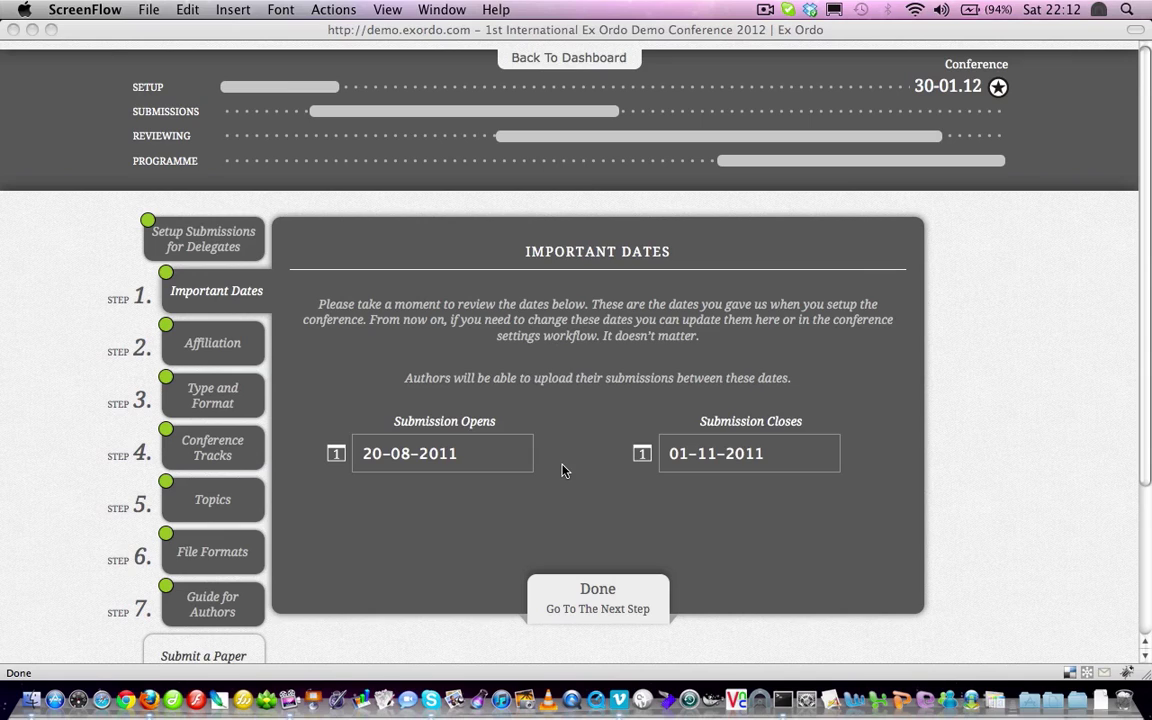
Step: Accept the existing submission dates and the affiliation name option, and proceed to the Type and Format step
left_click(598, 592)
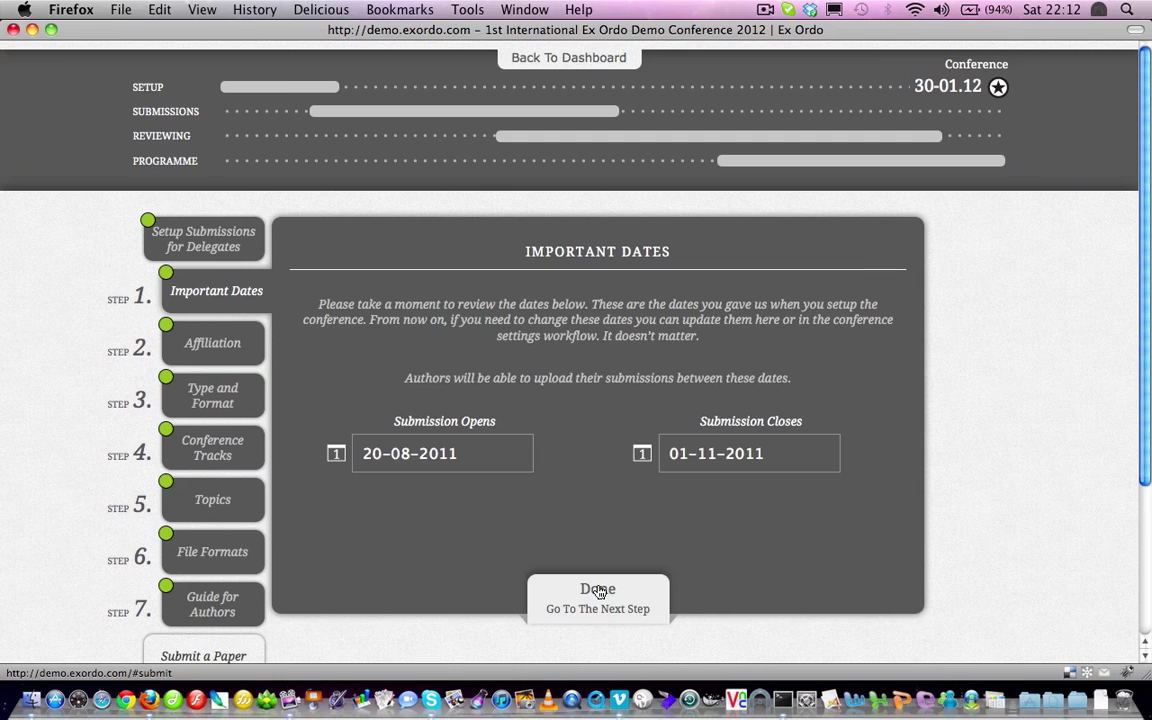
left_click(598, 592)
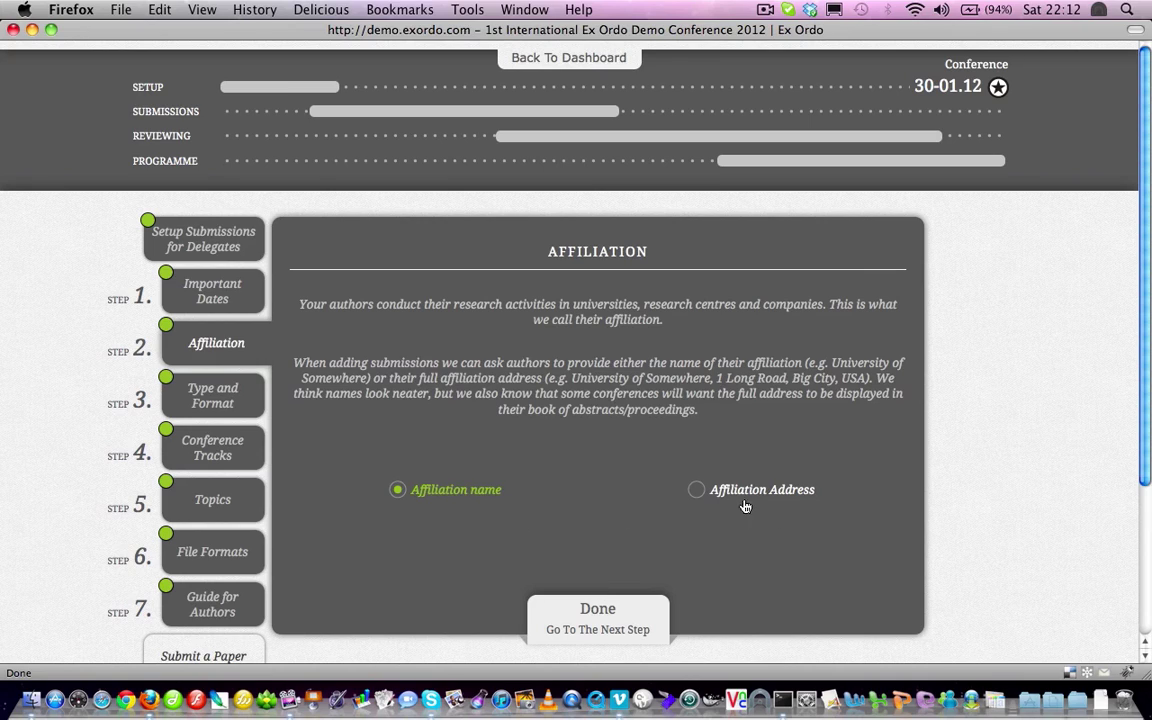
left_click(597, 612)
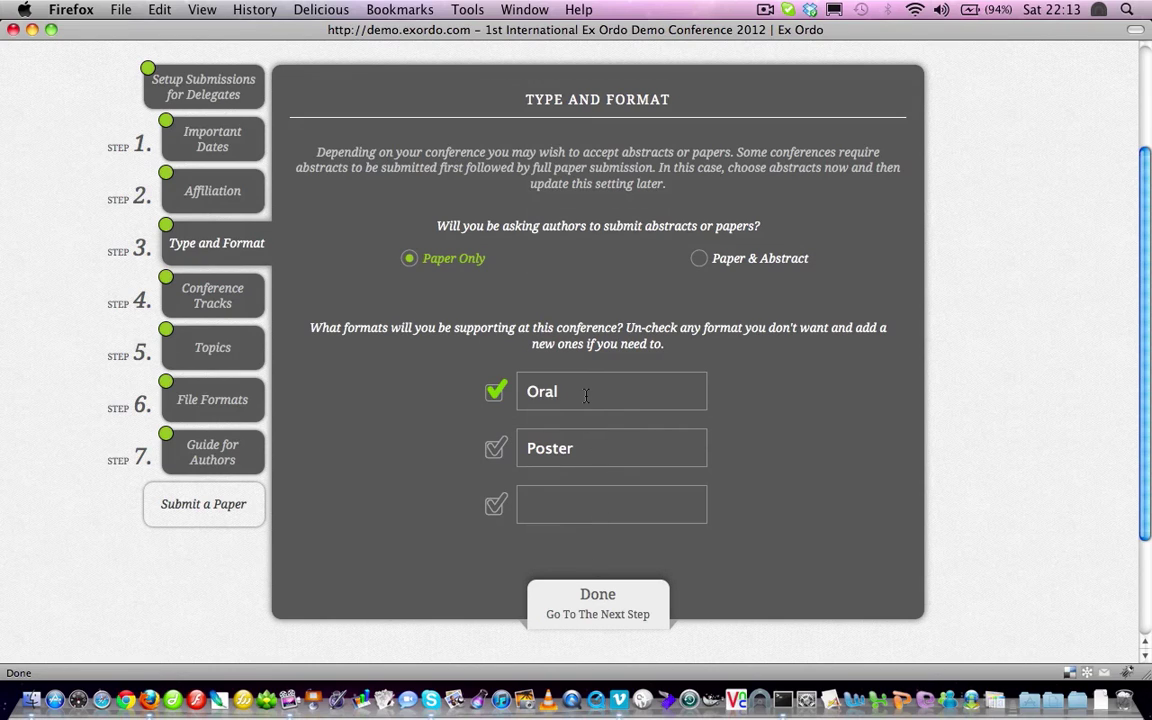
Step: Add a presentation format named "Something", enable the Poster format, and proceed to Conference Tracks
left_click(563, 503)
type("Something")
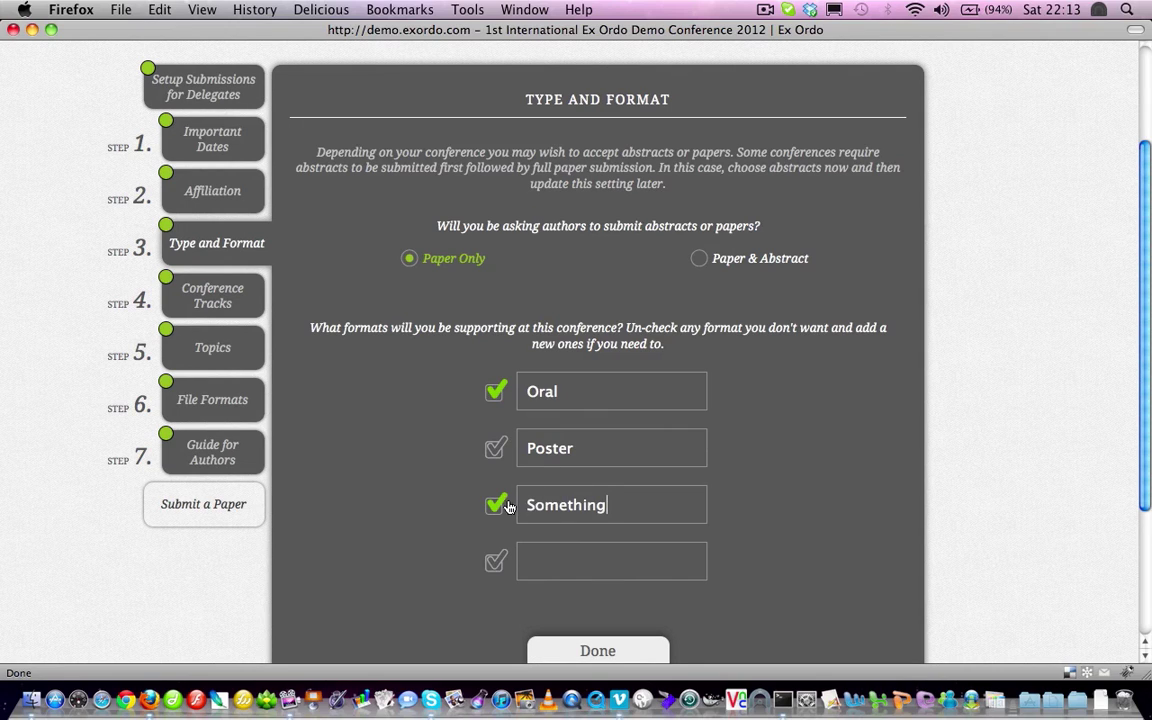
left_click(497, 452)
scroll(522, 500, "down", 1)
scroll(527, 524, "down", 3)
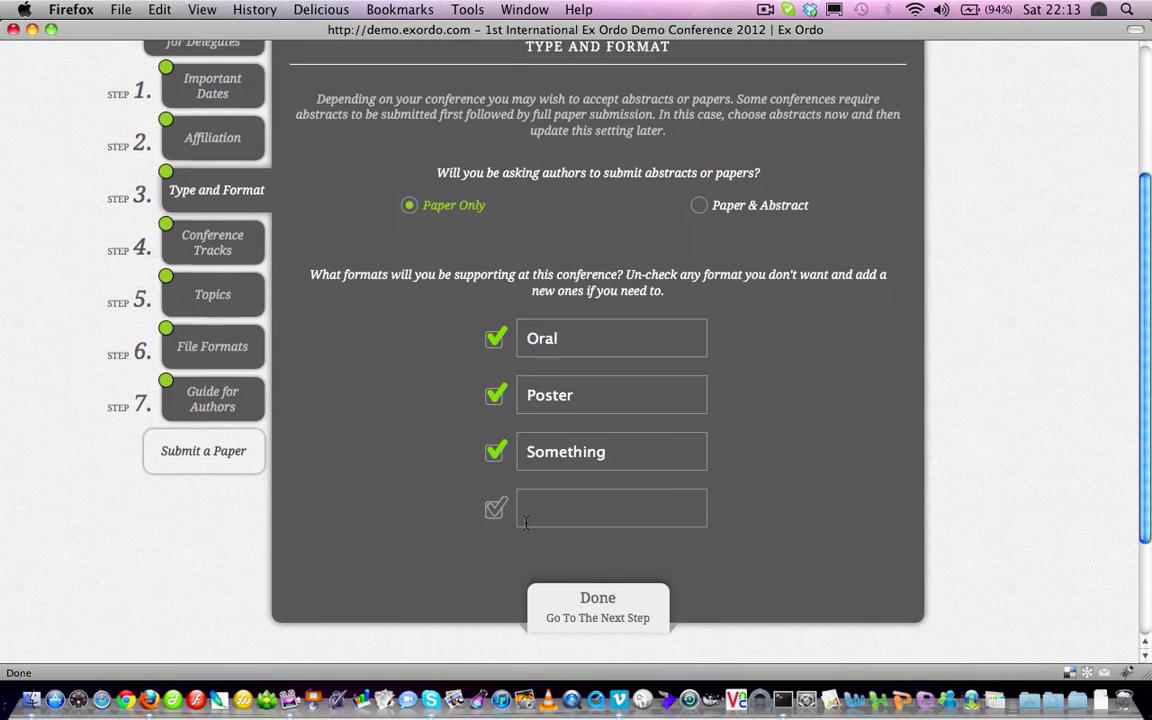
left_click(600, 598)
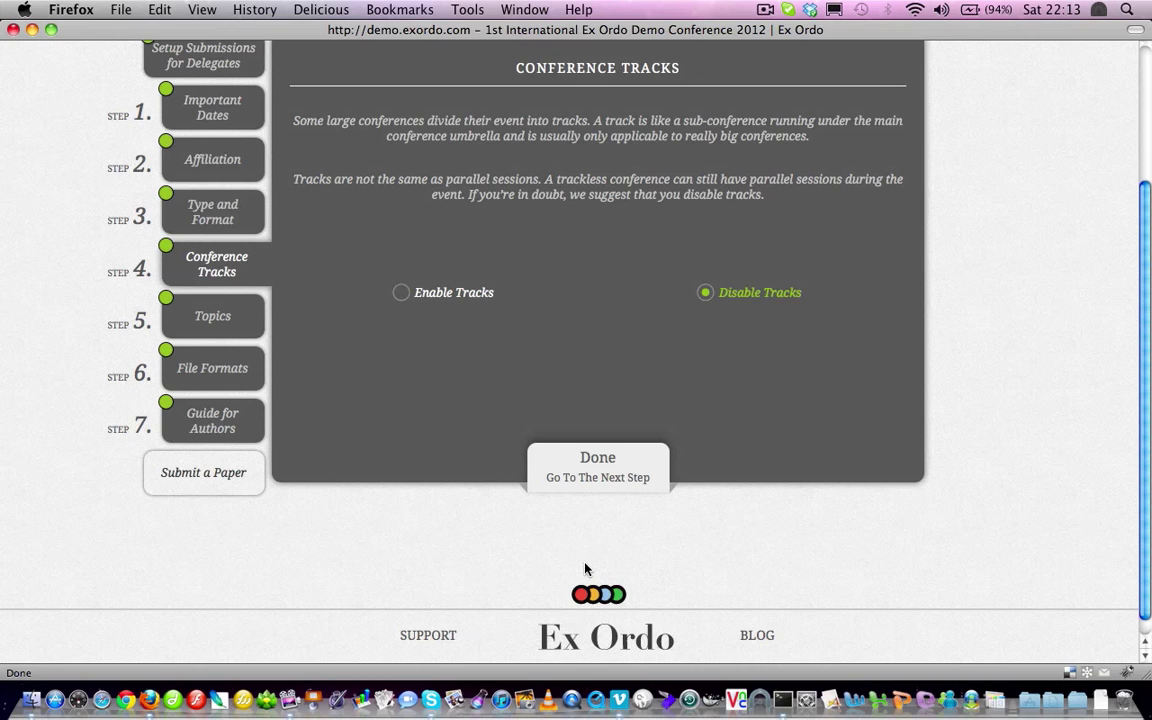
Step: Try enabling conference tracks, set them back to disabled, and proceed to the Topics step
left_click(452, 300)
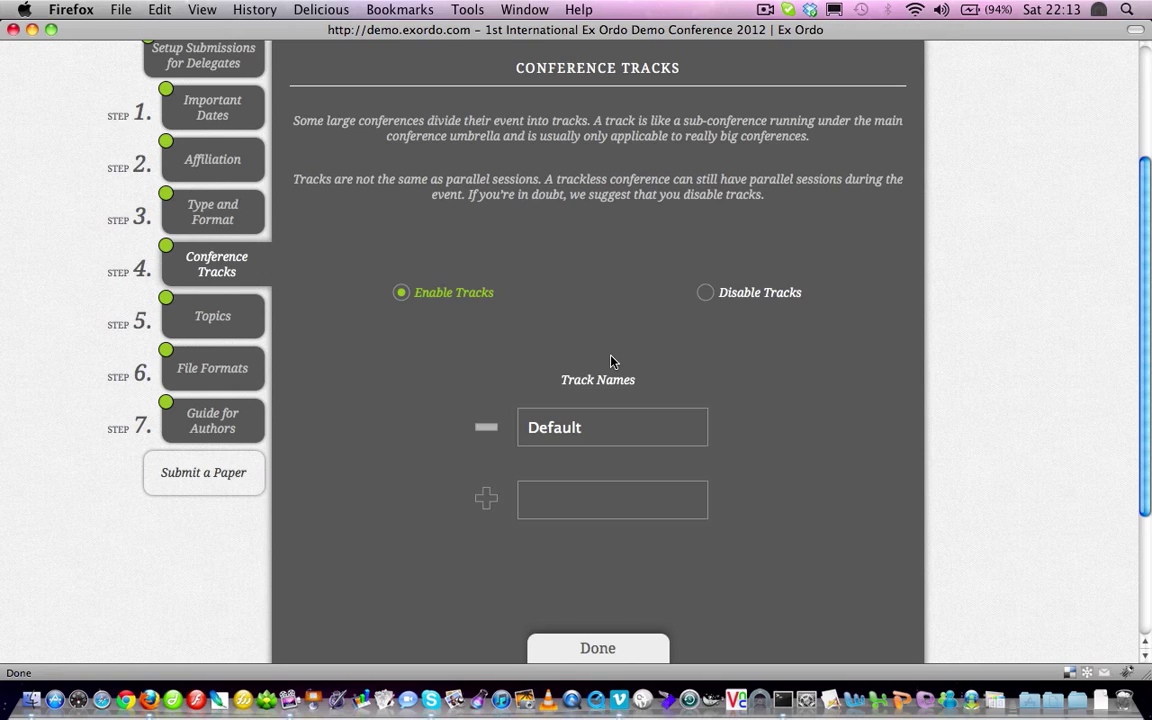
left_click(749, 294)
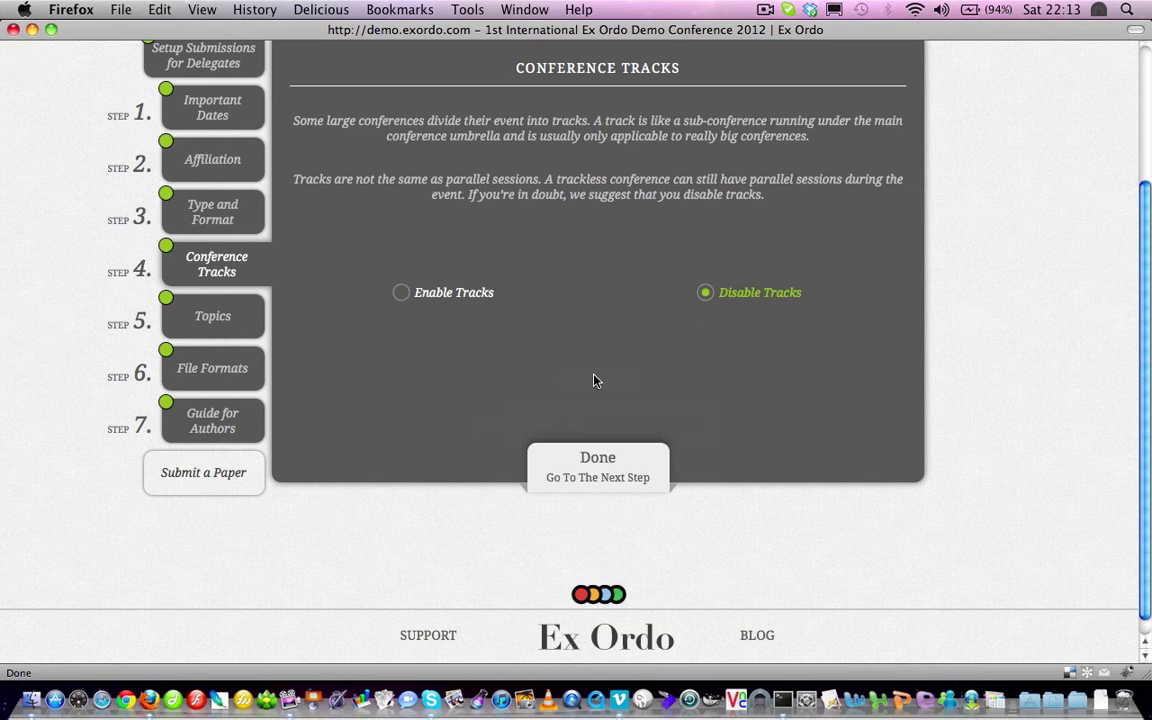
left_click(597, 460)
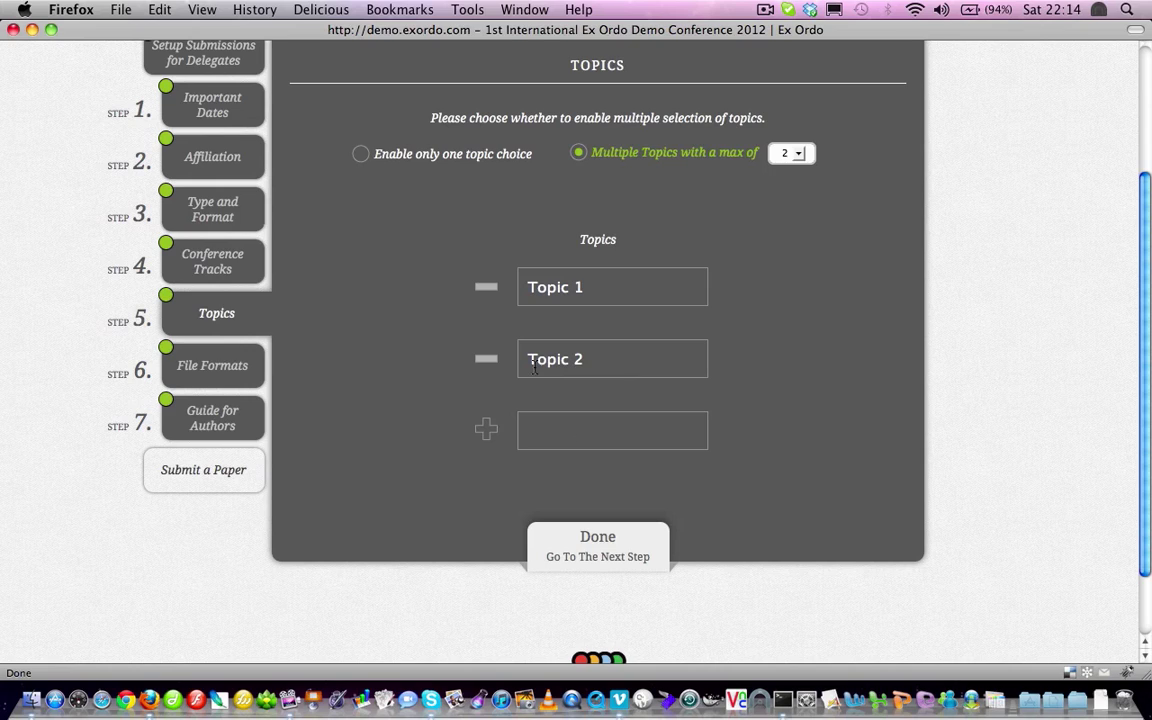
Step: Allow authors to choose multiple topics with a maximum of 3
left_click(462, 155)
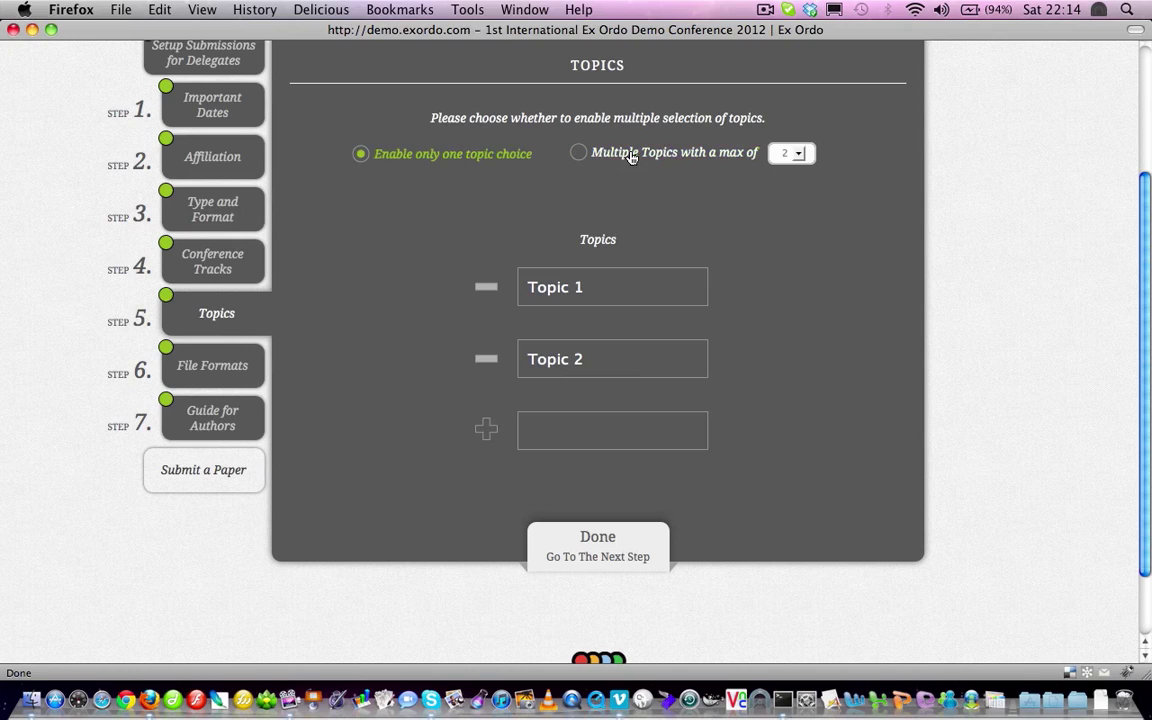
left_click(630, 154)
left_click(796, 158)
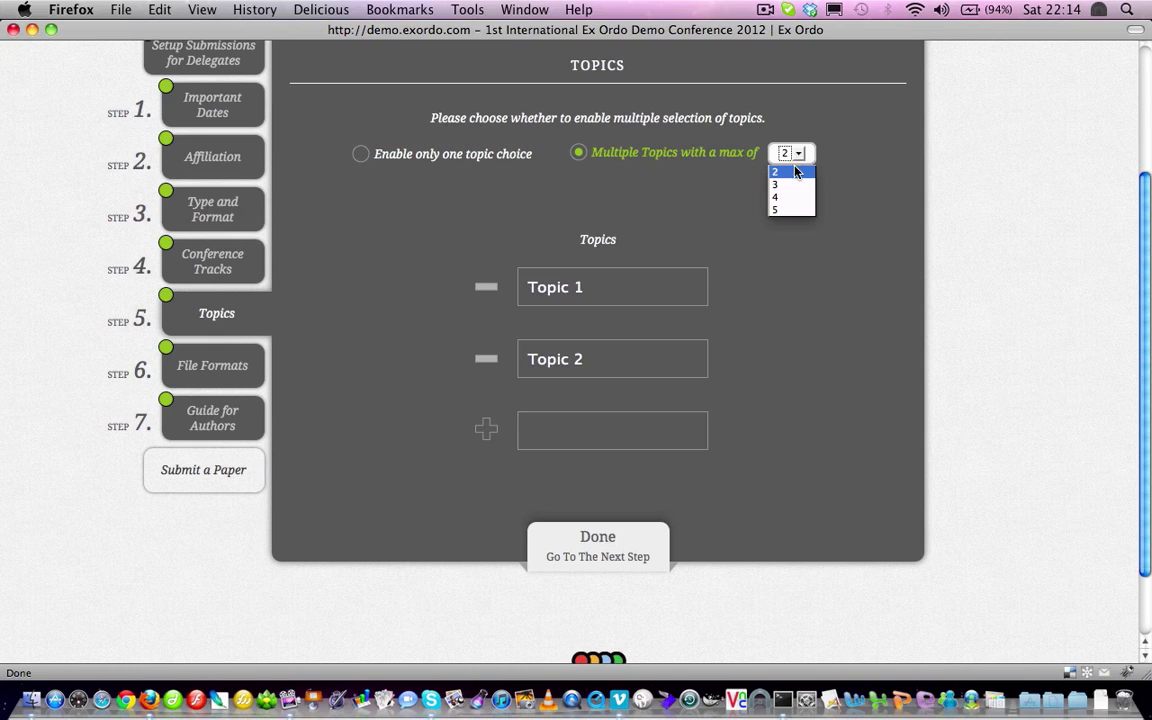
left_click(796, 185)
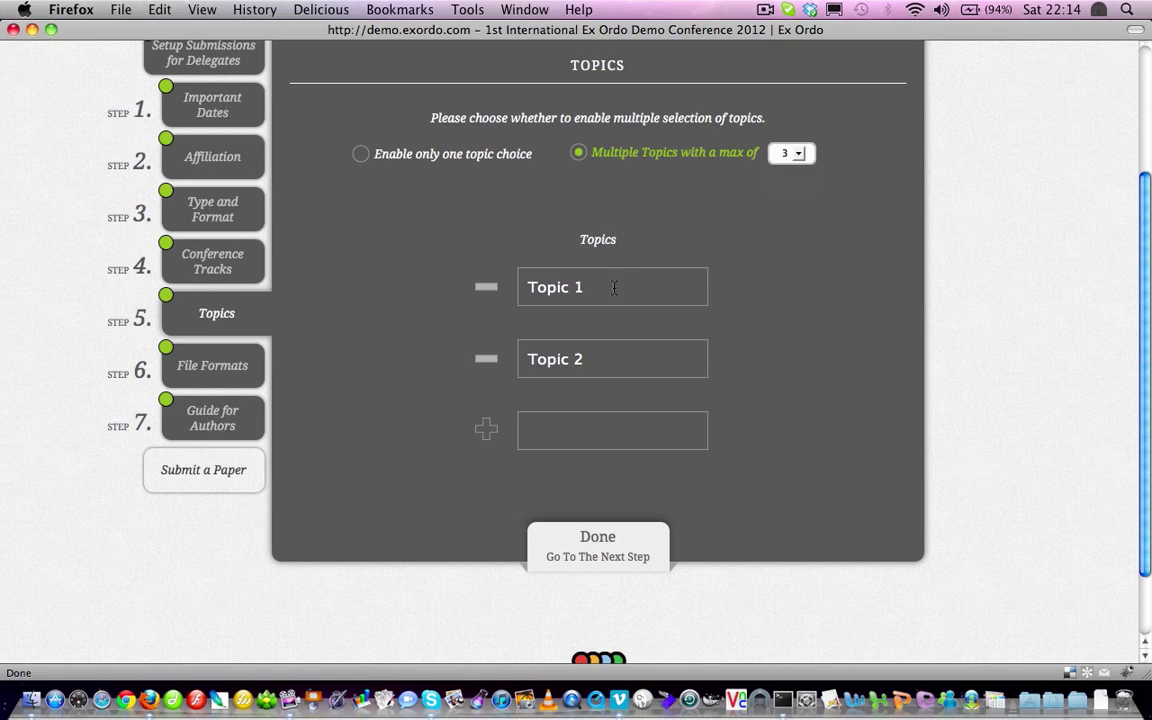
Step: Add two conference topics named "New Topic 1" and "New Topic 2"
left_click(525, 435)
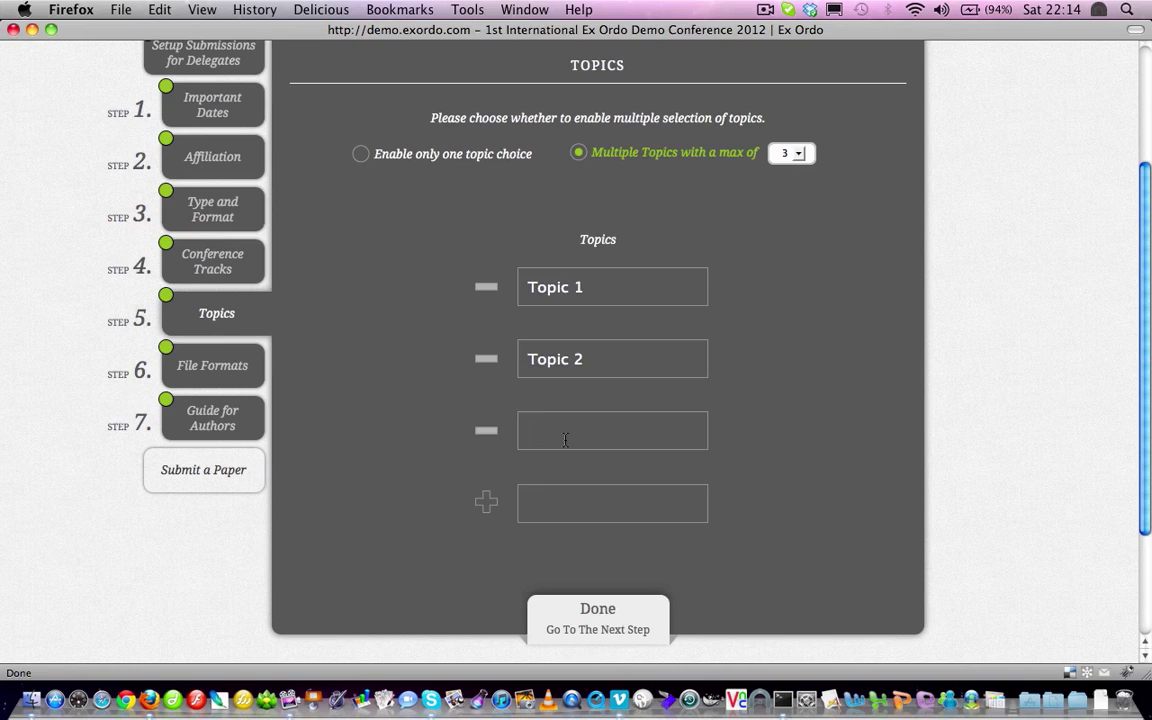
type("New Toipic")
key("BackSpace")
key("BackSpace")
key("BackSpace")
key("BackSpace")
type("pic 1")
left_click(566, 505)
type("New ")
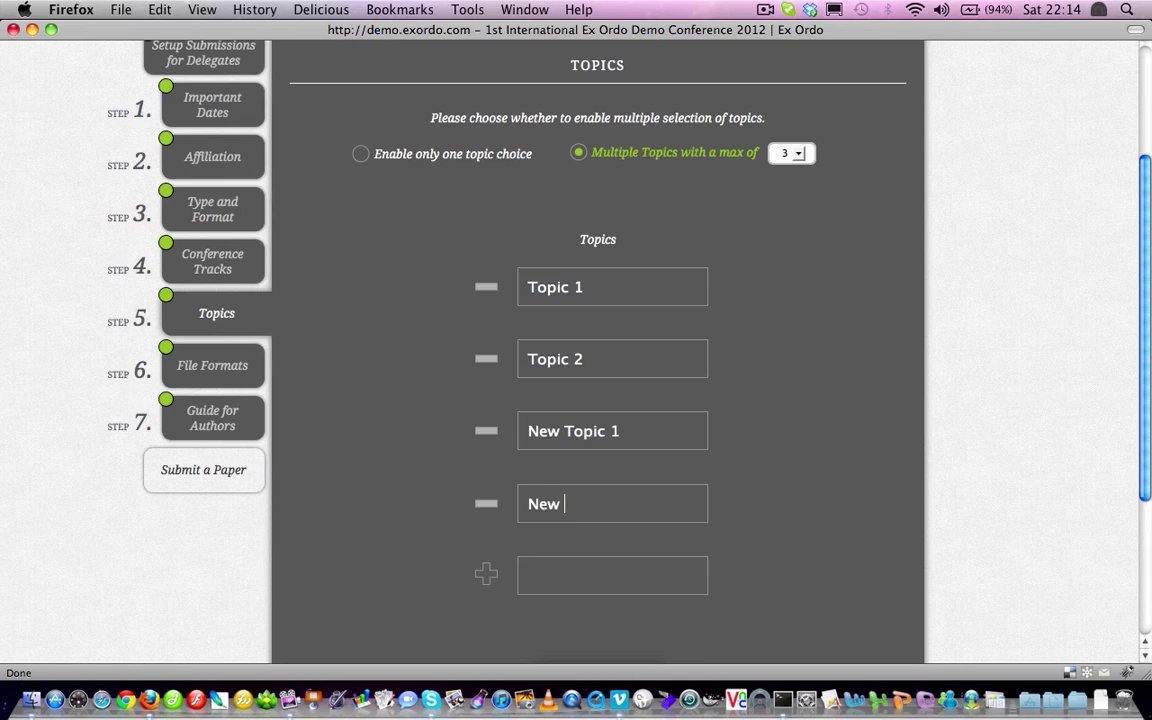
type("Topic 2")
Step: Remove "Topic 2" from the topic list and proceed to the File Formats step
left_click(488, 362)
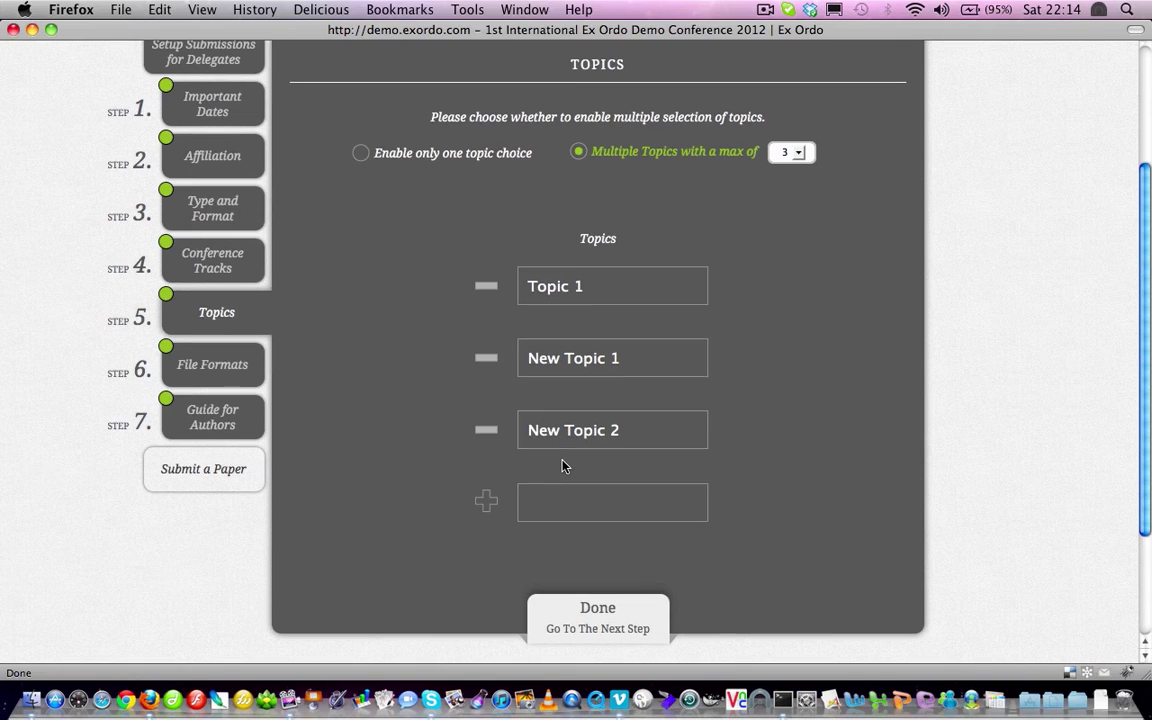
scroll(562, 468, "down", 2)
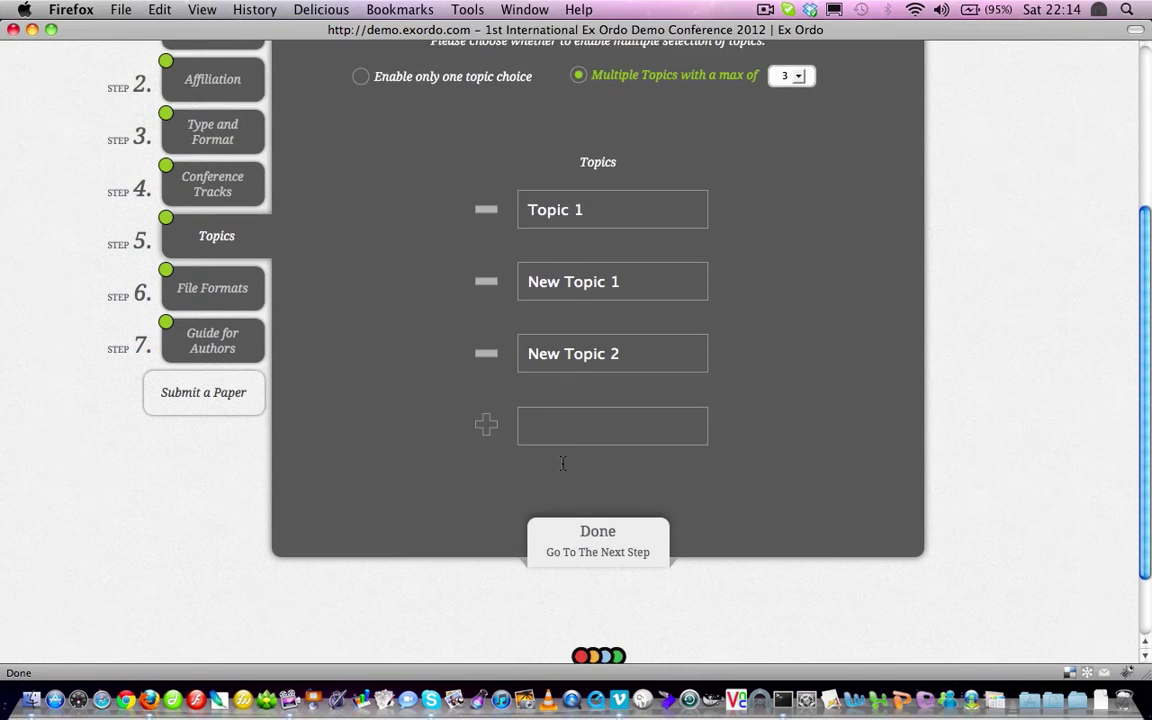
left_click(603, 538)
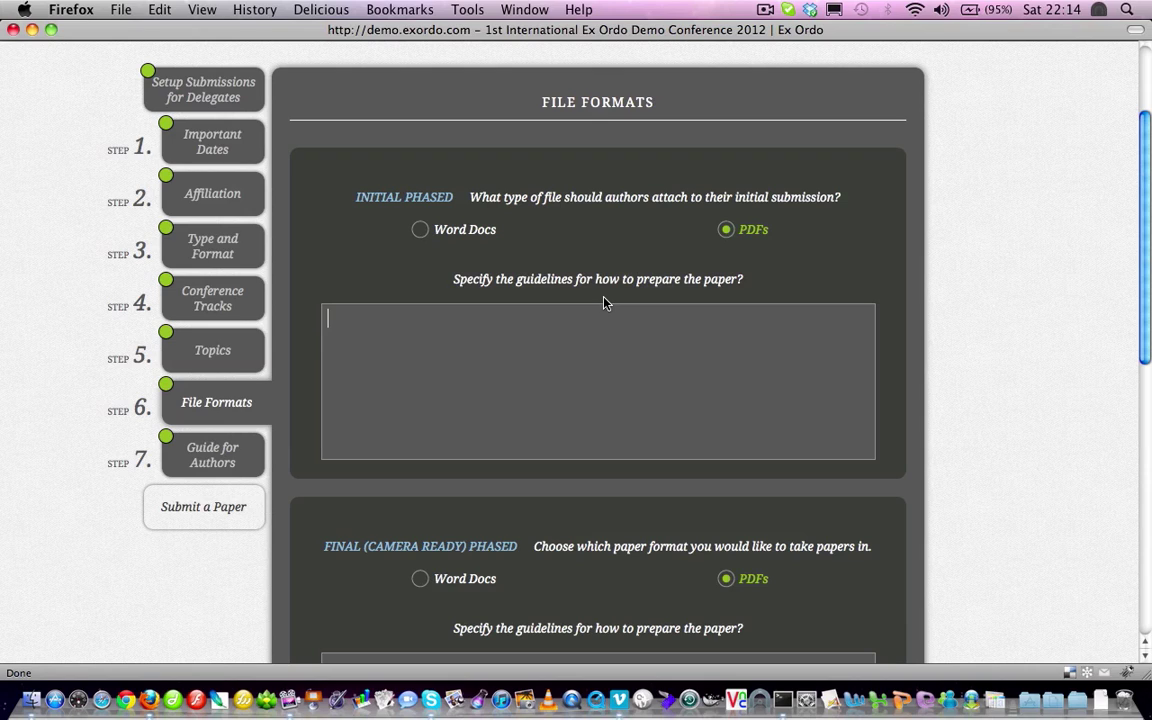
Step: Choose PDFs for the initial submission, review the final camera-ready settings, and proceed to Guide for Authors
left_click(421, 229)
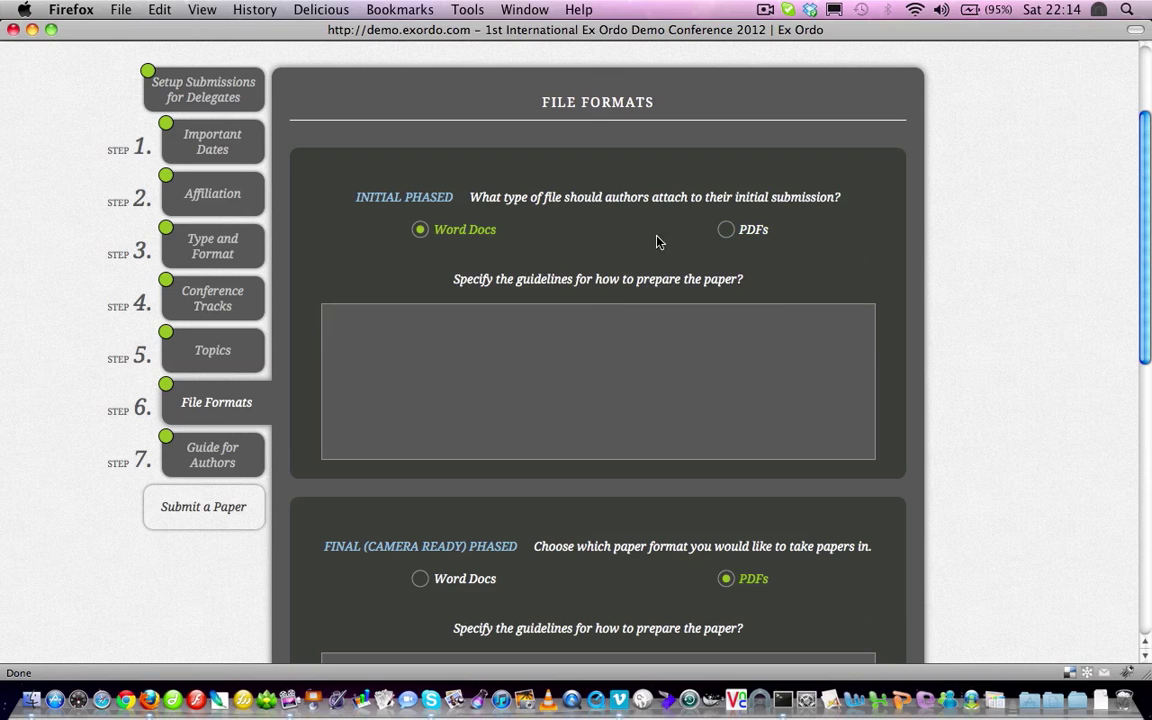
left_click(750, 231)
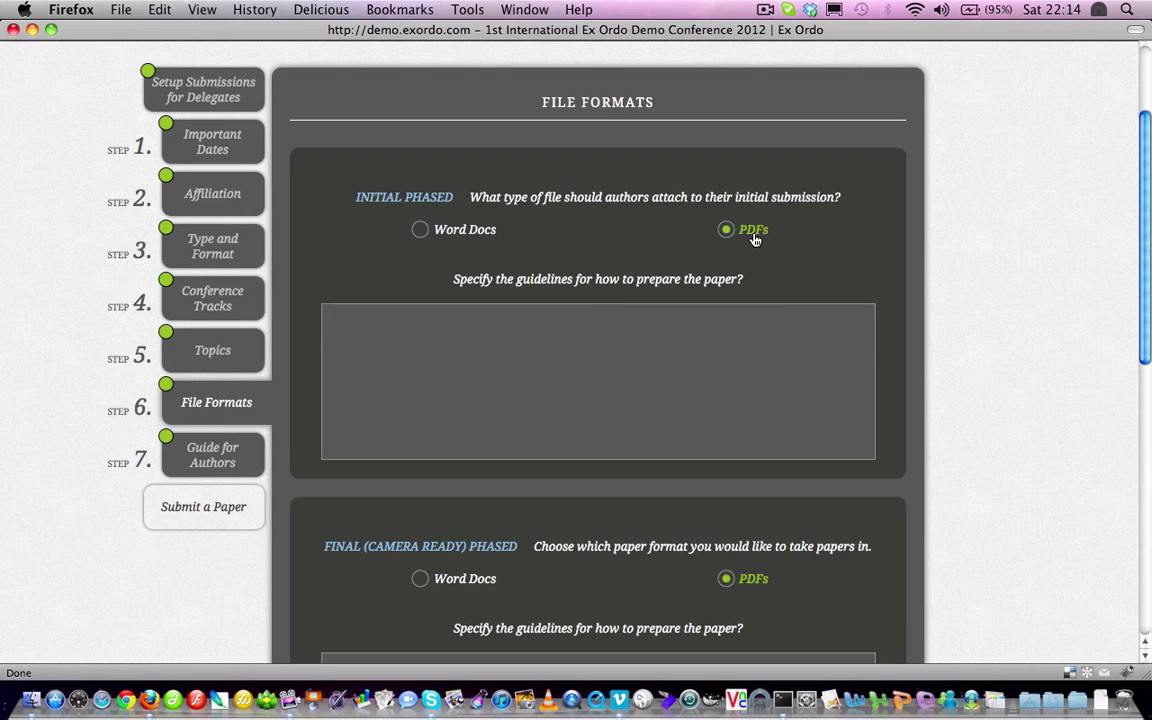
left_click(500, 323)
scroll(497, 324, "down", 6)
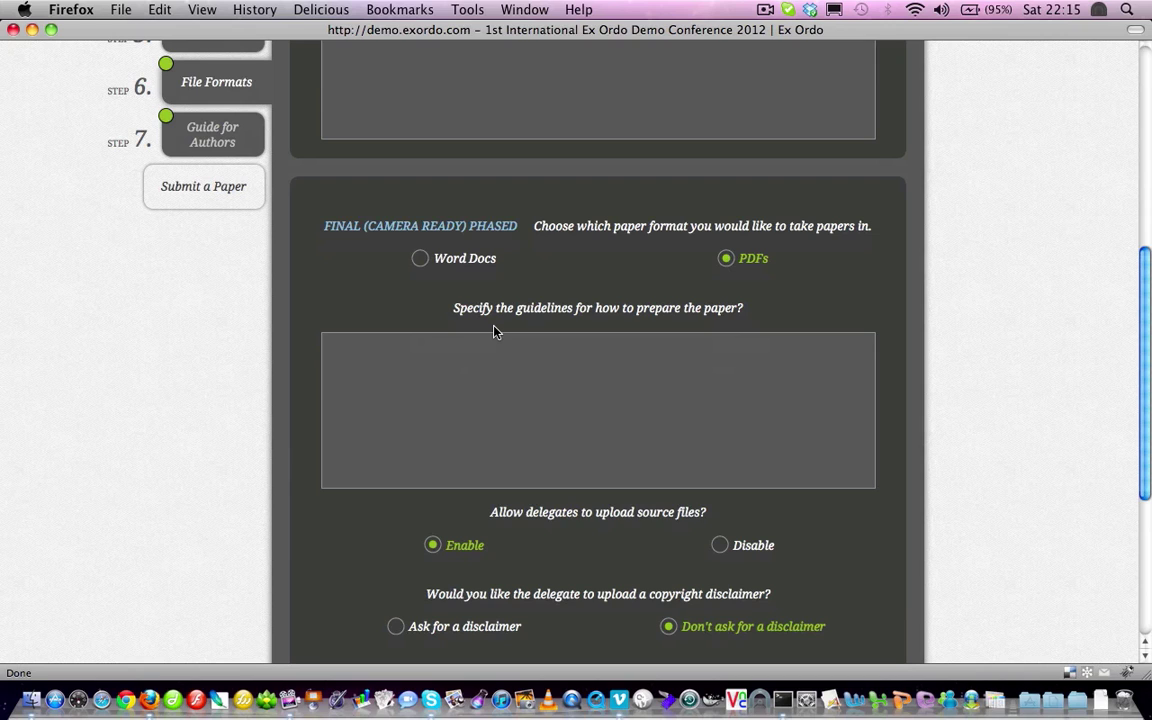
scroll(494, 331, "down", 1)
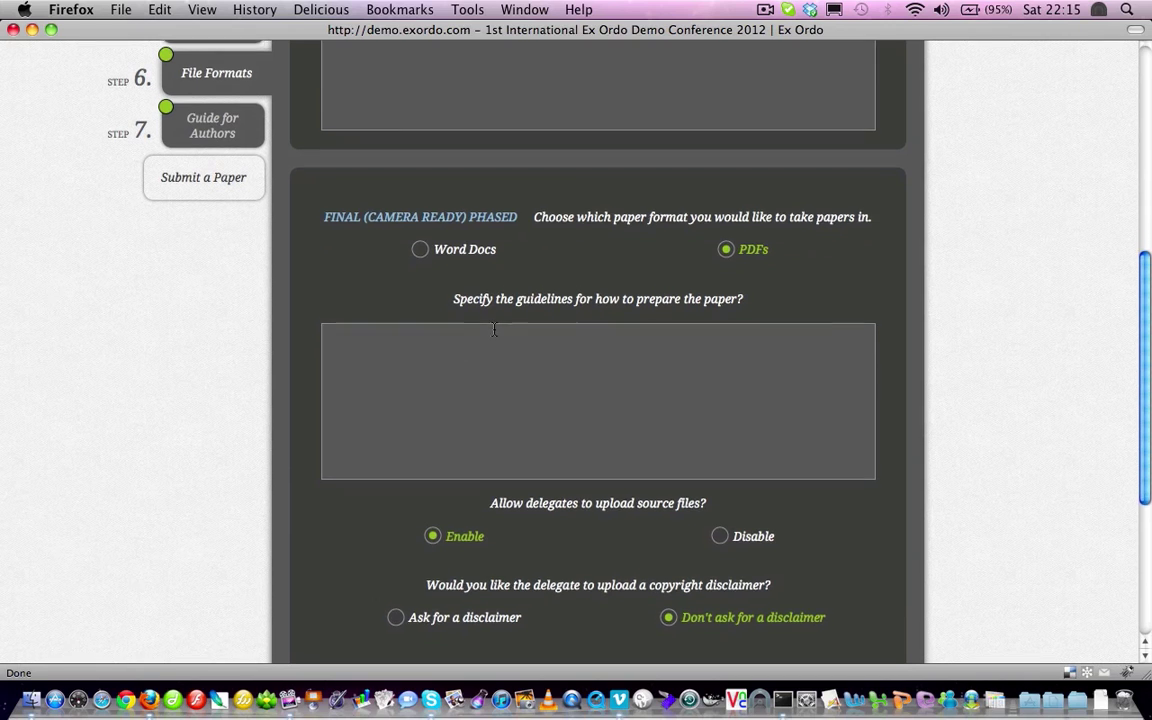
scroll(494, 329, "up", 1)
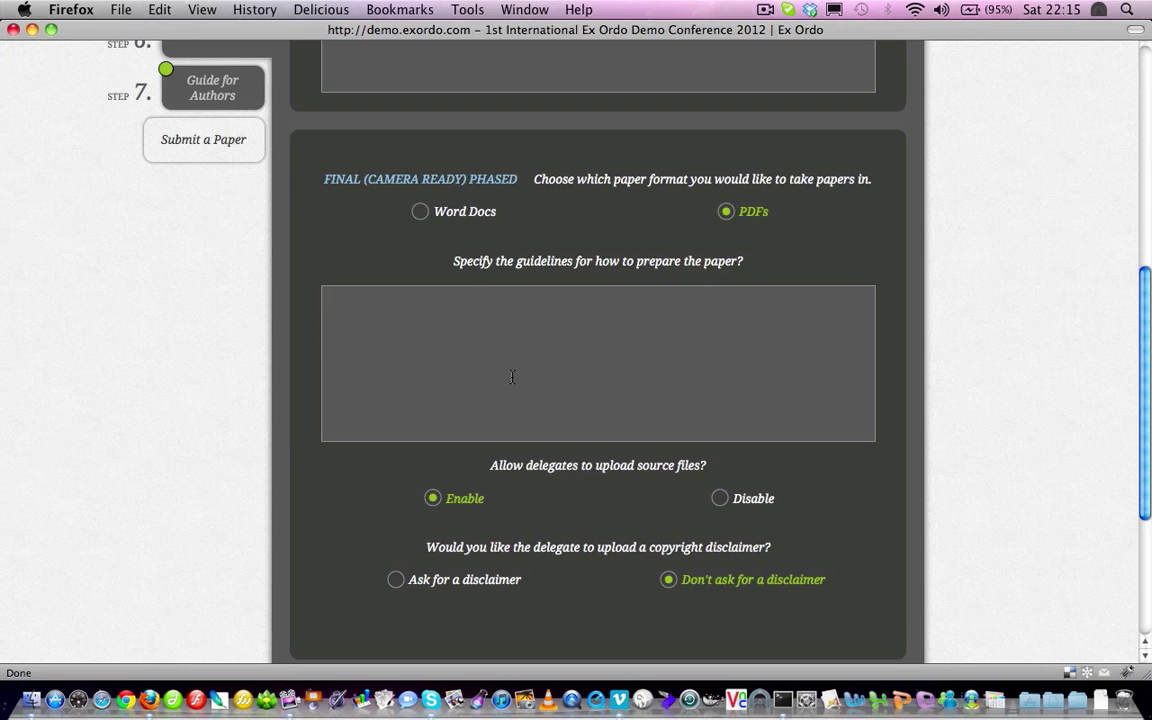
scroll(545, 460, "down", 1)
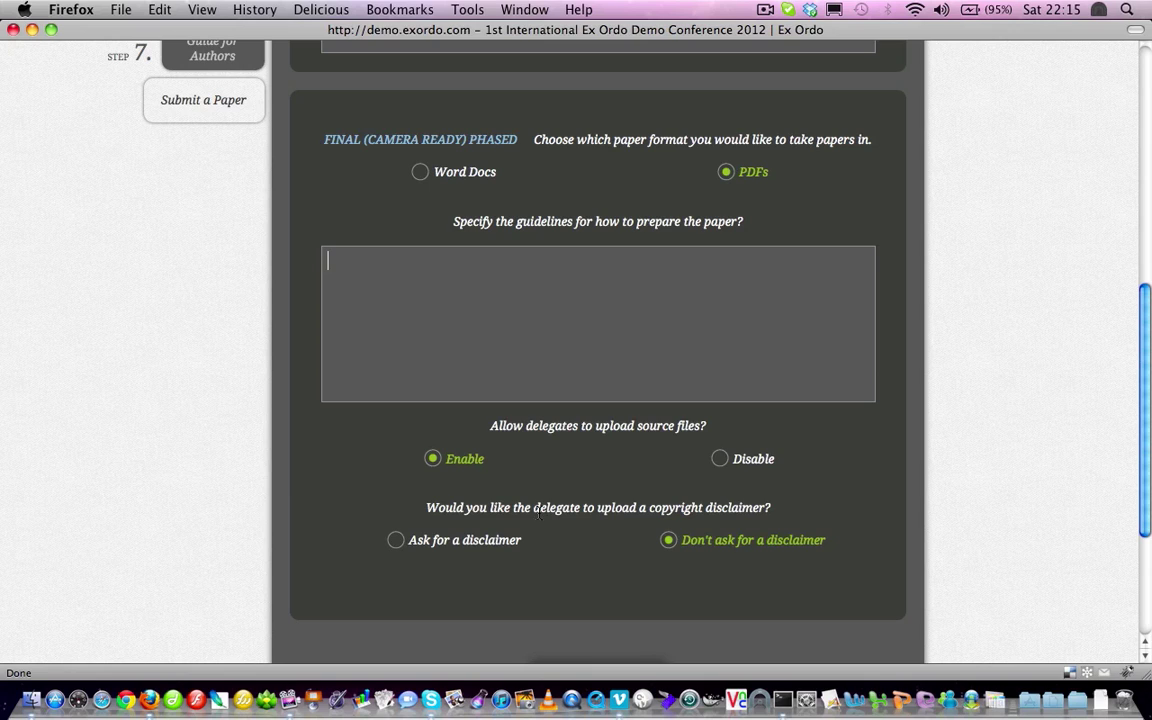
scroll(538, 512, "down", 3)
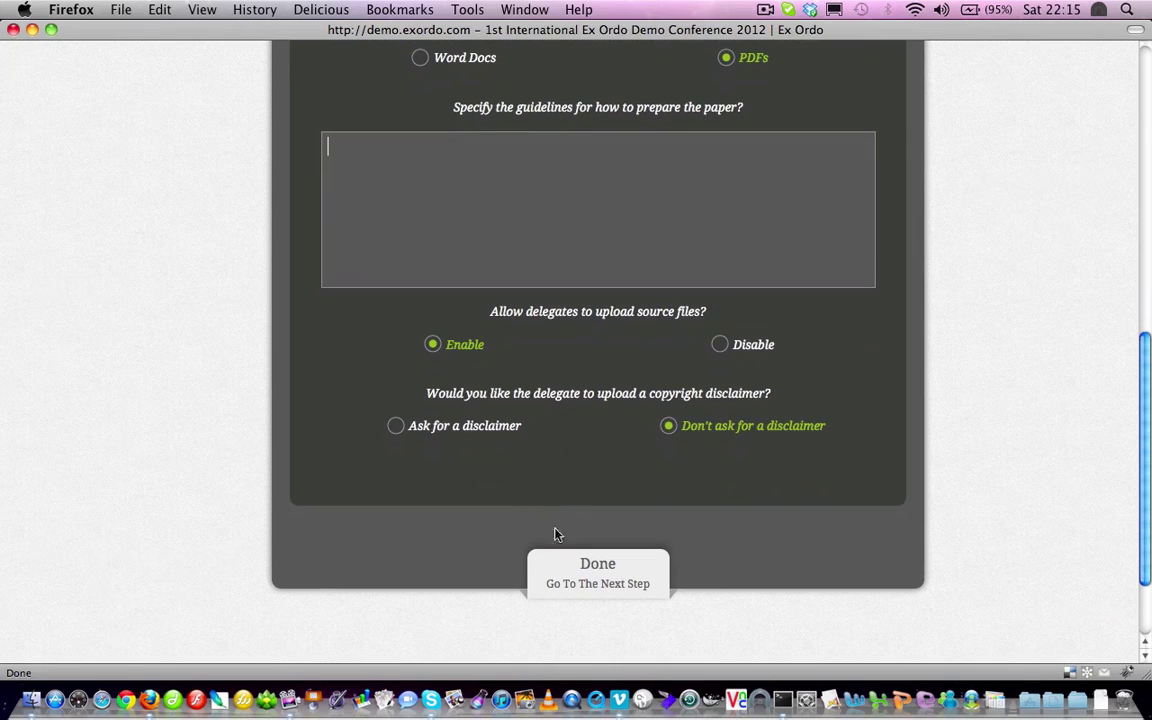
left_click(596, 568)
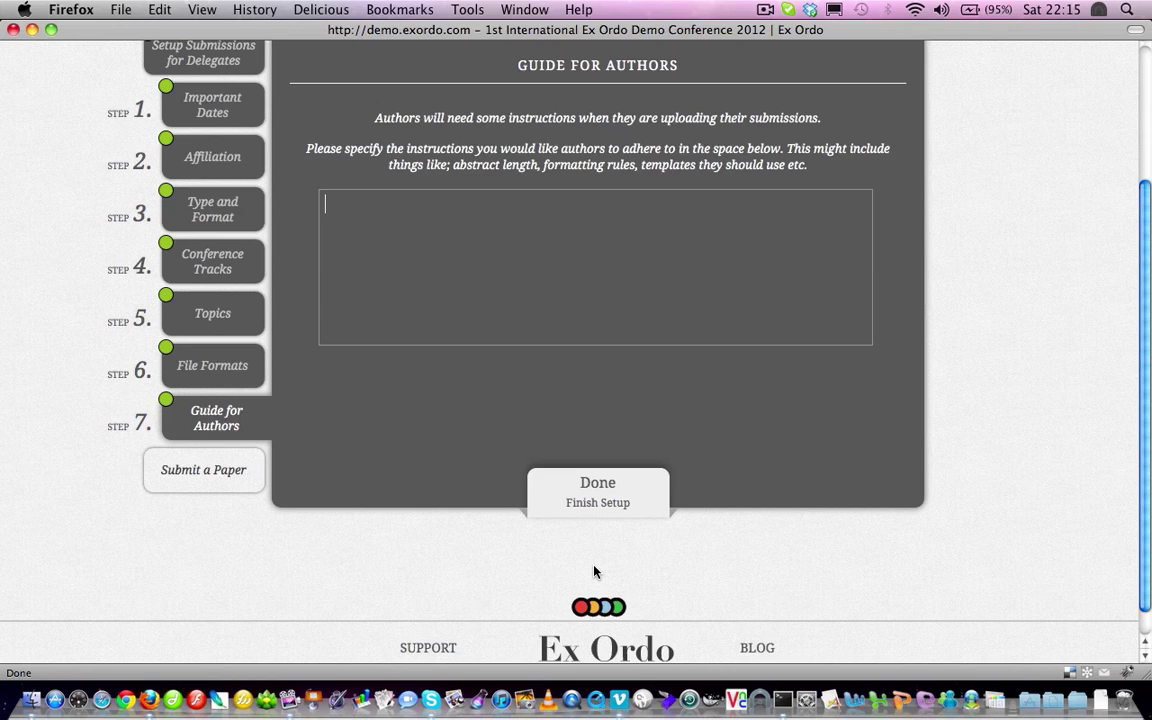
Step: Enter "Guide for authors" as the author instructions and finish the submissions setup
type("Guide for autohr")
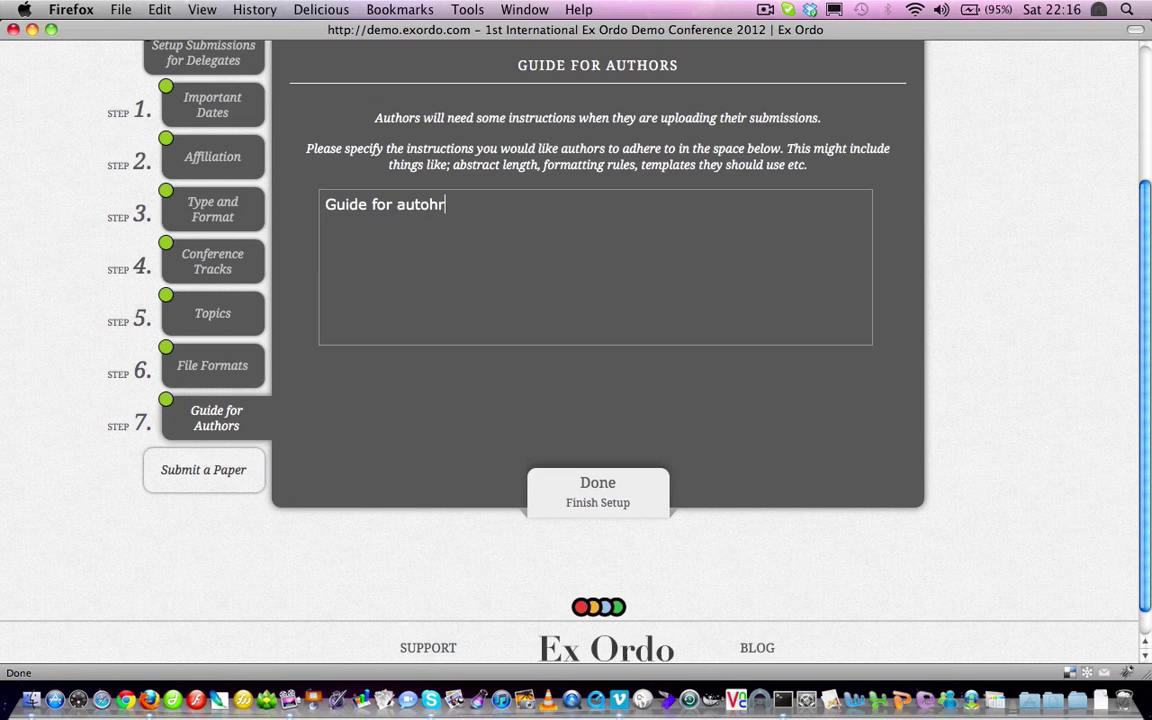
key("BackSpace")
key("BackSpace")
key("BackSpace")
type("hors")
left_click(598, 488)
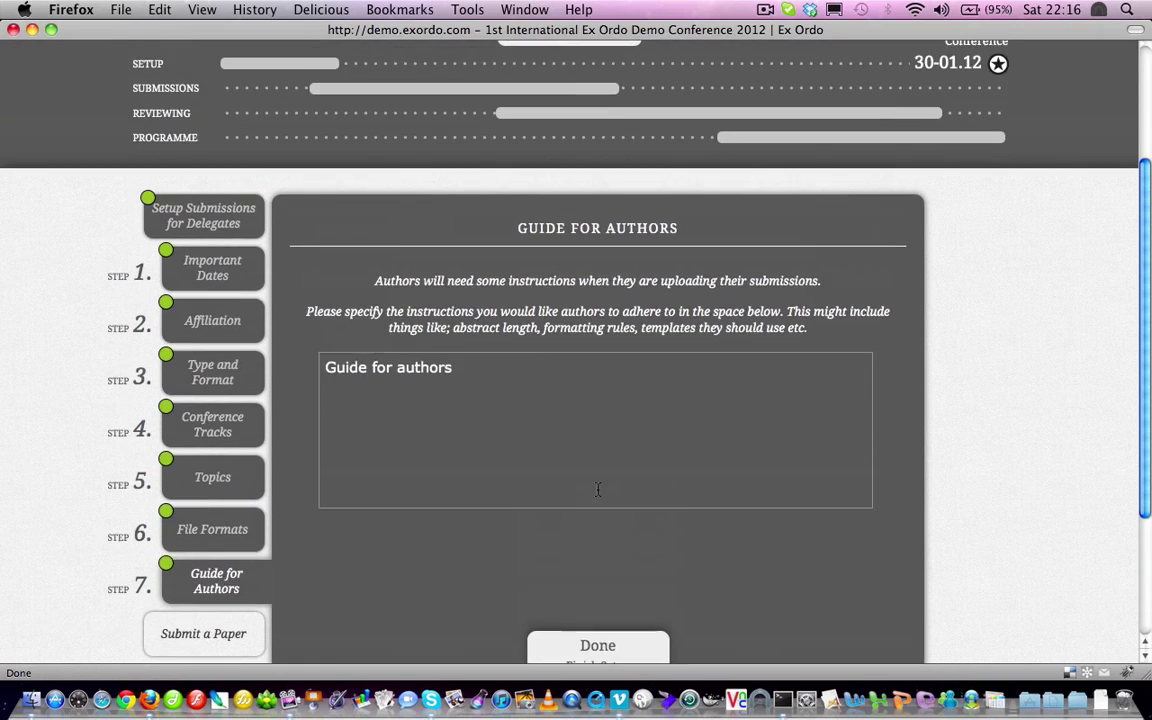